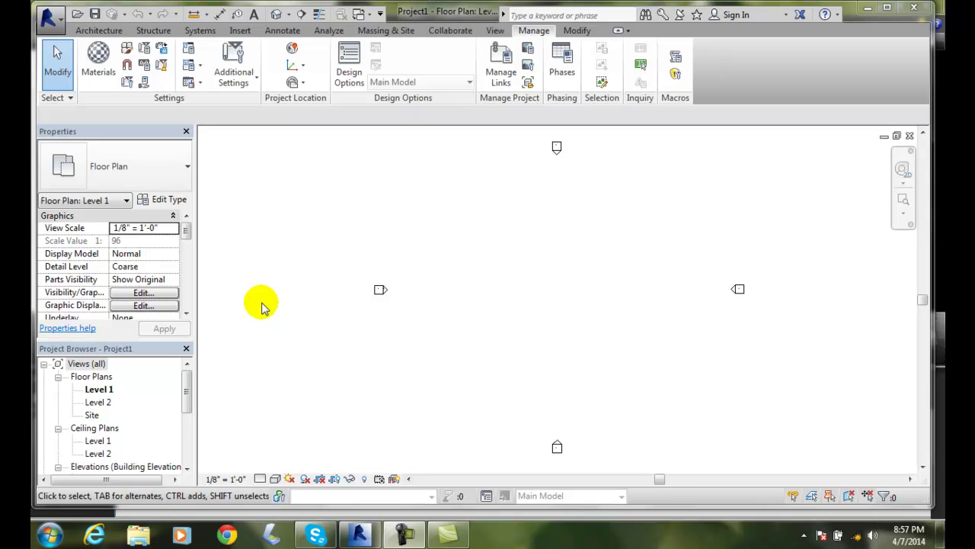
# Step: Start the Text command from the Annotate tab, ready to place 1/4" Arial notes on Level 1
pyautogui.click(274, 34)
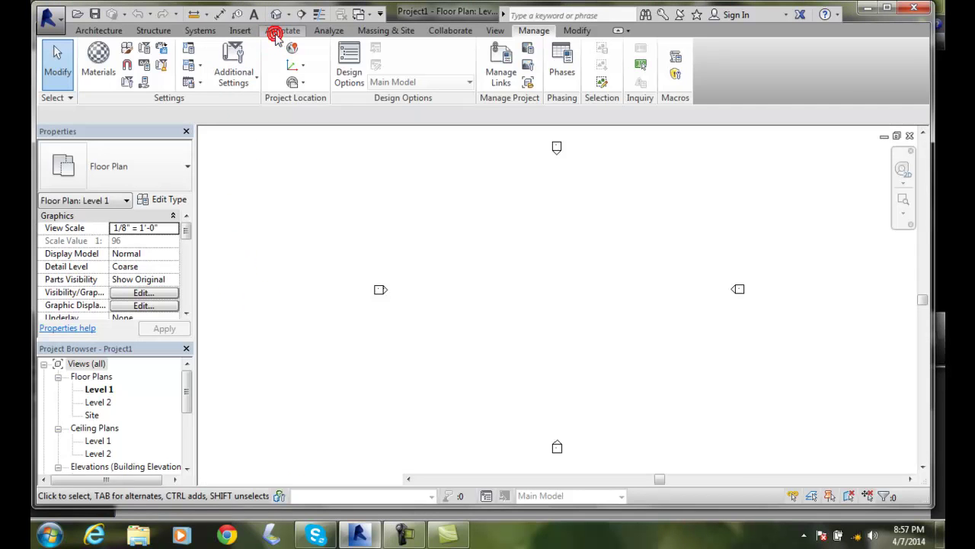
pyautogui.click(275, 32)
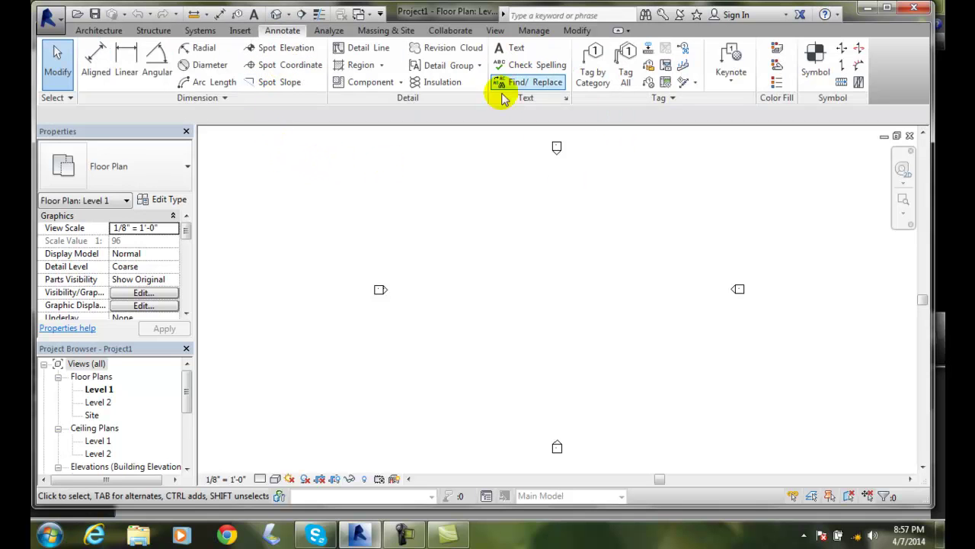
pyautogui.click(525, 49)
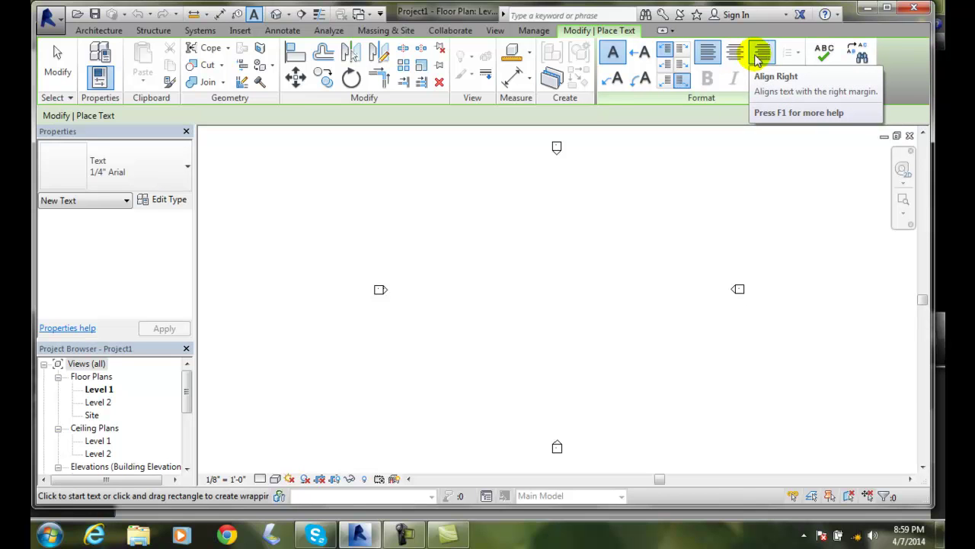
# Step: Draw a two-segment leader pointing down-left, with a bend, ending at the note location
pyautogui.click(615, 79)
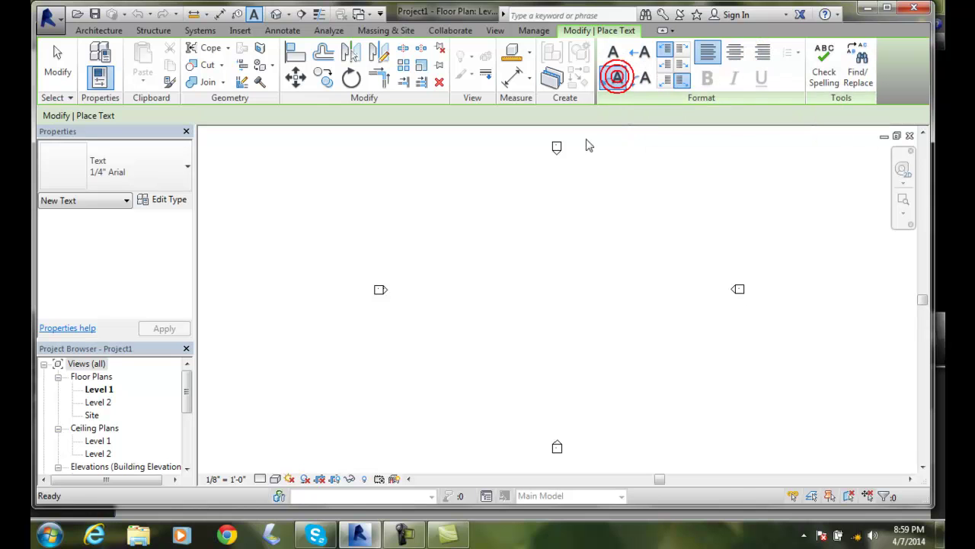
pyautogui.click(516, 261)
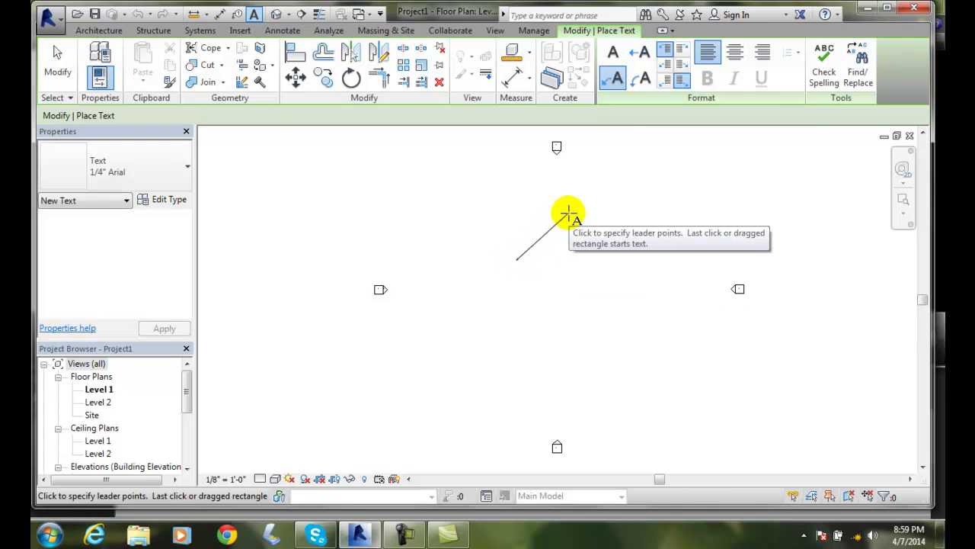
pyautogui.click(568, 213)
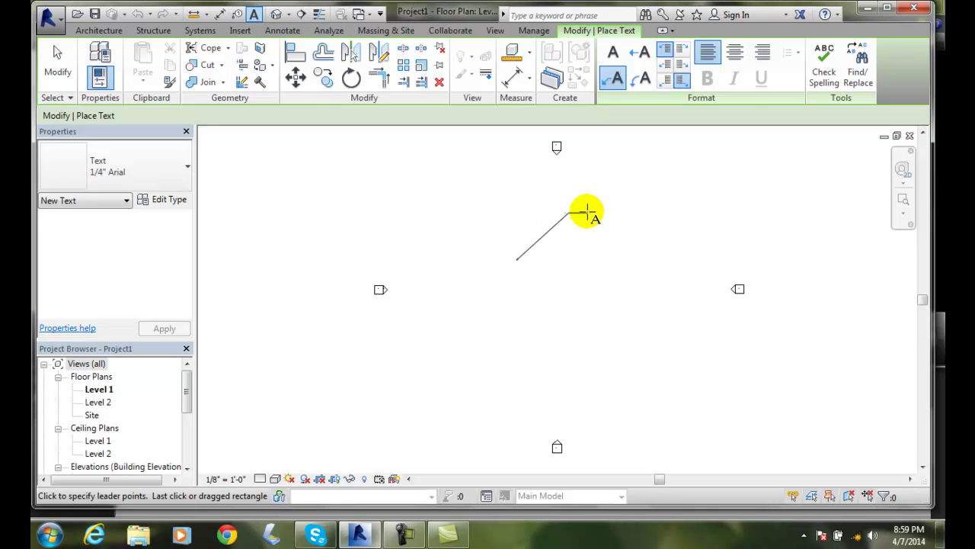
pyautogui.click(588, 213)
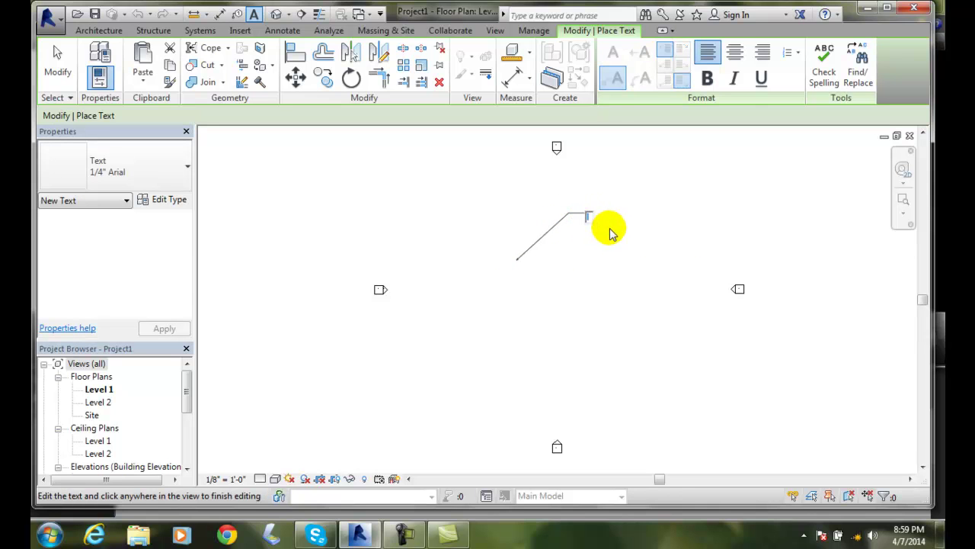
# Step: Enter the note text as 'EXAMPLE TEXT' in capitals, finish it, and exit text placement
pyautogui.write('example text')
pyautogui.press('BackSpace')
pyautogui.press('BackSpace')
pyautogui.press('BackSpace')
pyautogui.press('BackSpace')
pyautogui.press('BackSpace')
pyautogui.press('BackSpace')
pyautogui.press('BackSpace')
pyautogui.press('BackSpace')
pyautogui.press('BackSpace')
pyautogui.press('BackSpace')
pyautogui.press('BackSpace')
pyautogui.press('BackSpace')
pyautogui.press('capslock')
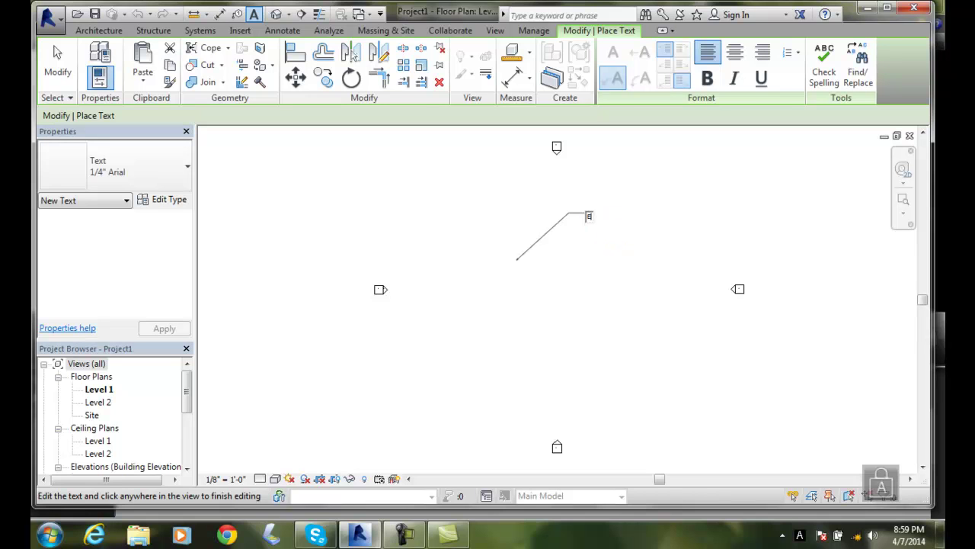
pyautogui.write('EXAMPLE T')
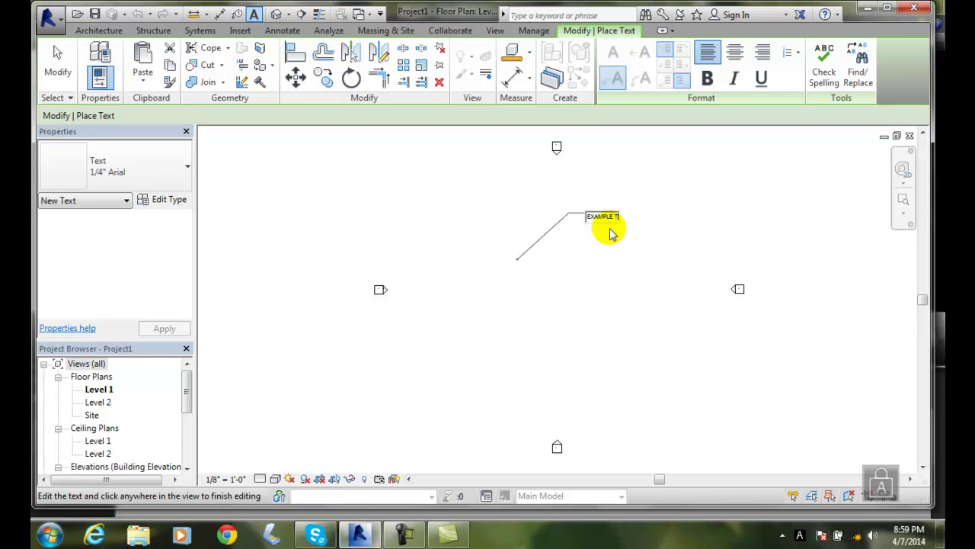
pyautogui.write('EXT')
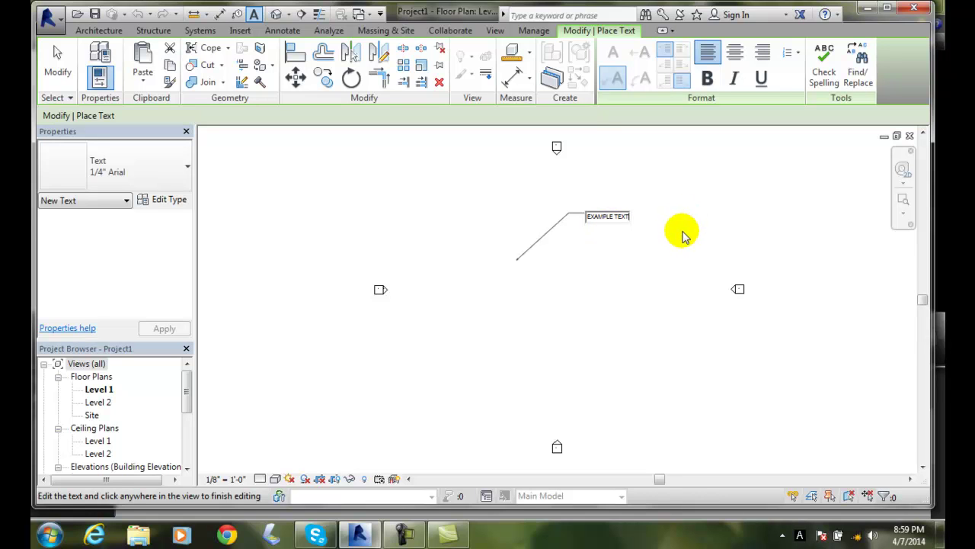
pyautogui.click(632, 245)
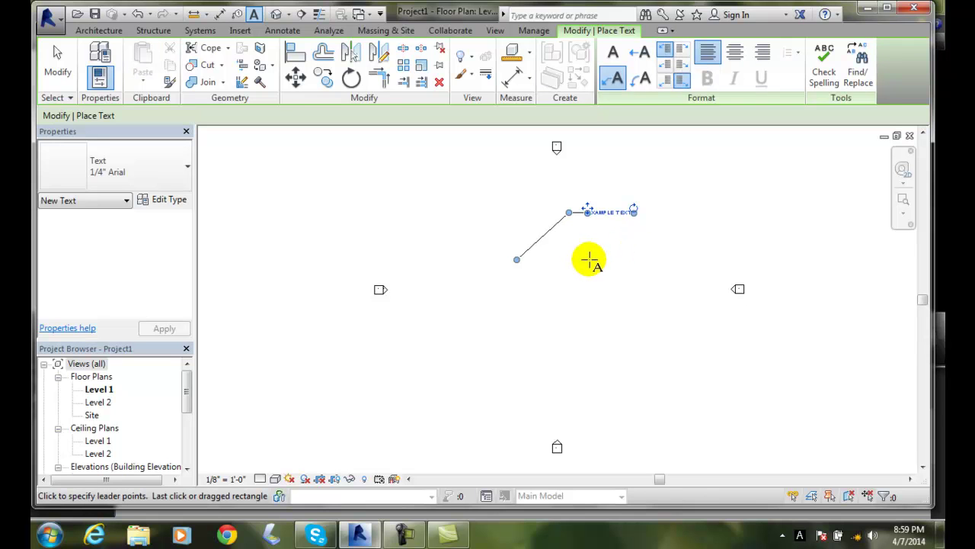
pyautogui.scroll(1, 600, 254)
pyautogui.scroll(2, 599, 254)
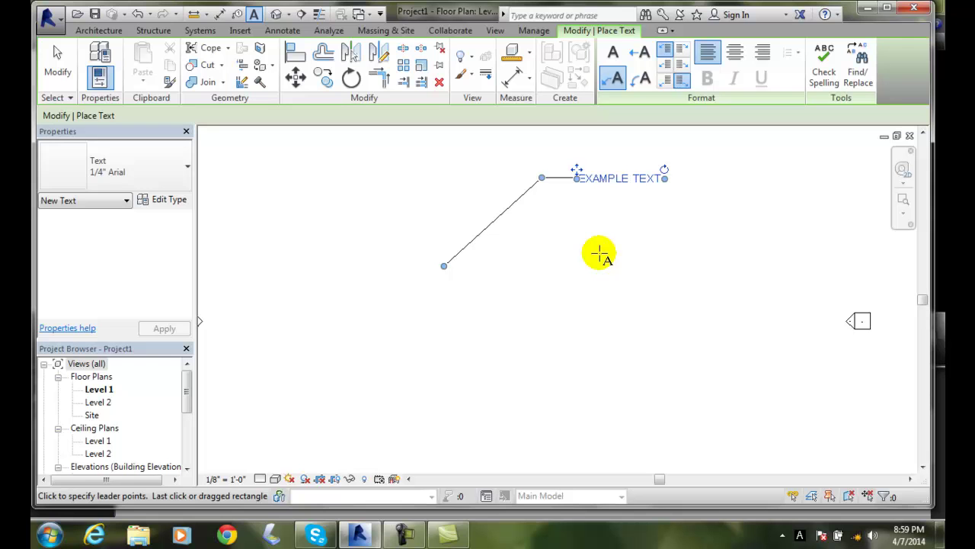
pyautogui.press('Escape')
pyautogui.press('Escape')
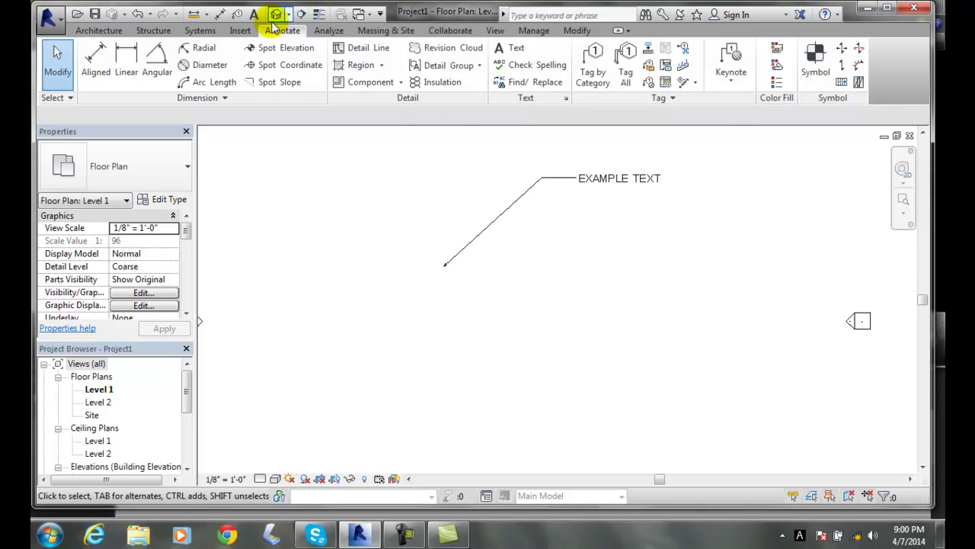
# Step: Place a curved-leader 'EXAMPLE TEXT' note below the first one, then exit text placement
pyautogui.click(512, 50)
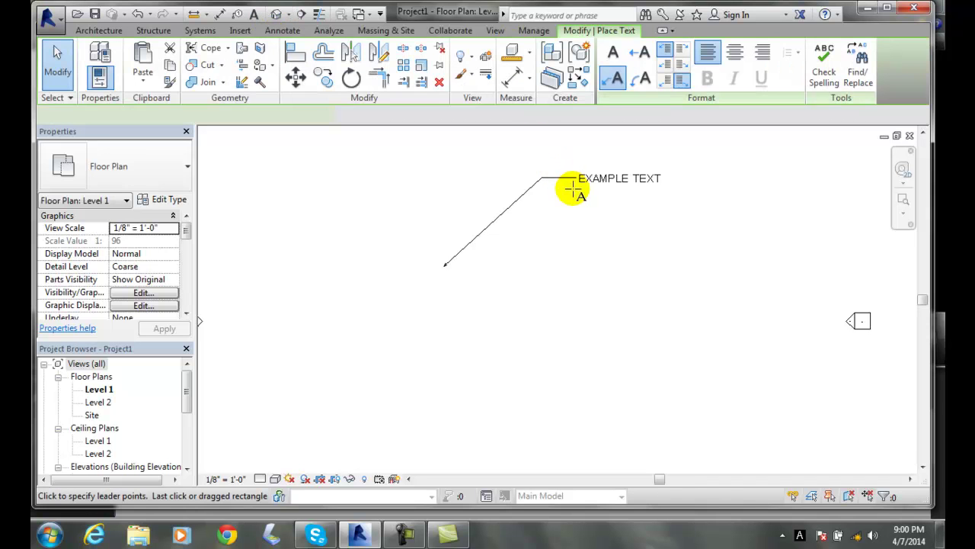
pyautogui.click(640, 79)
pyautogui.moveTo(473, 317); pyautogui.dragTo(459, 337)
pyautogui.click(520, 285)
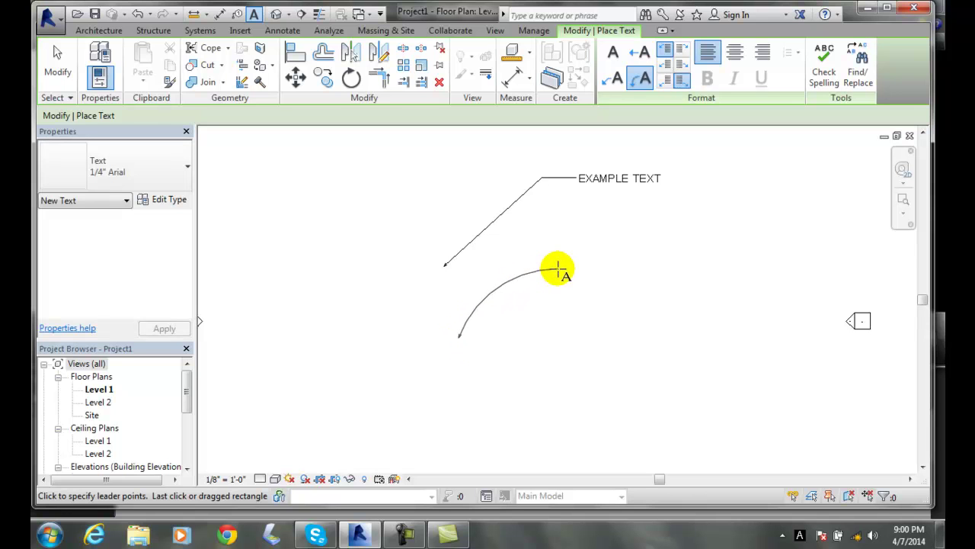
pyautogui.click(558, 270)
pyautogui.write('E')
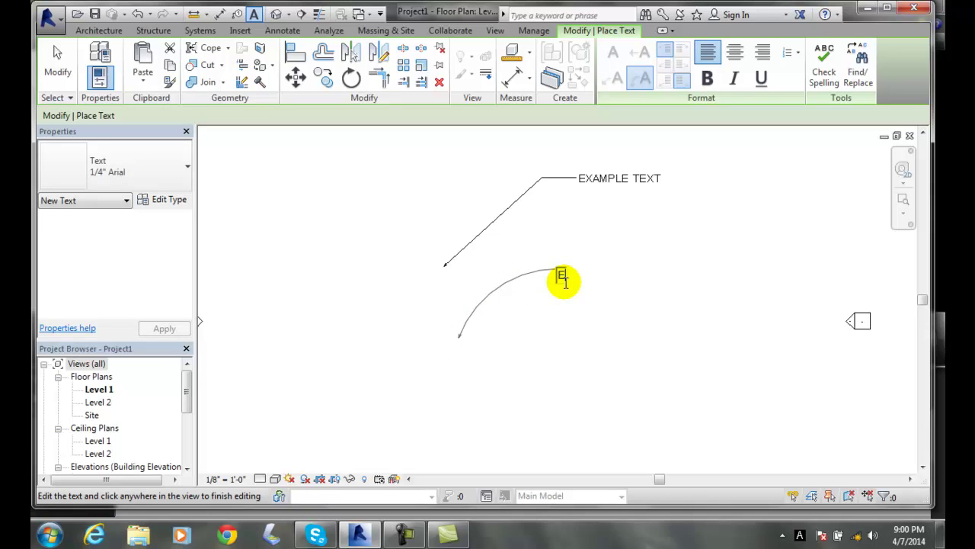
pyautogui.write('XAMPLE')
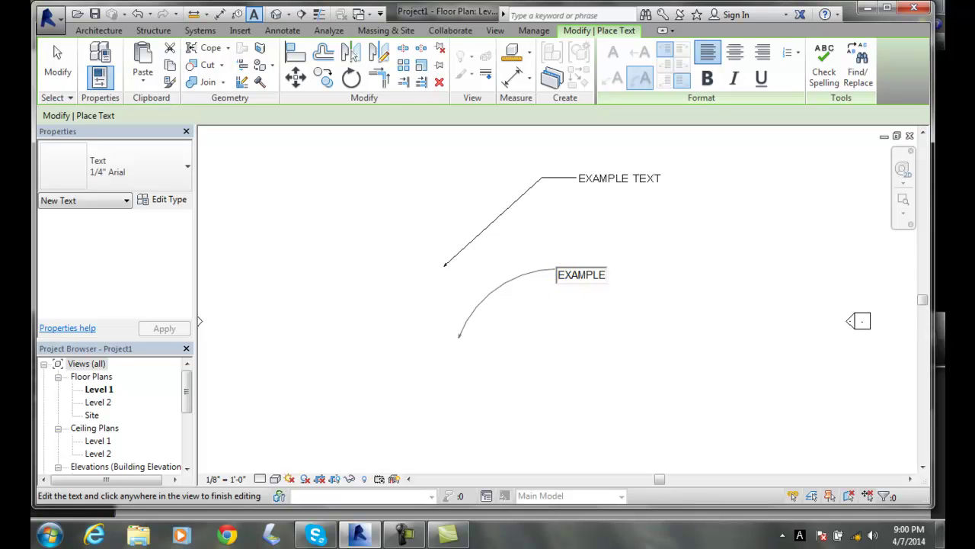
pyautogui.write(' TEXT')
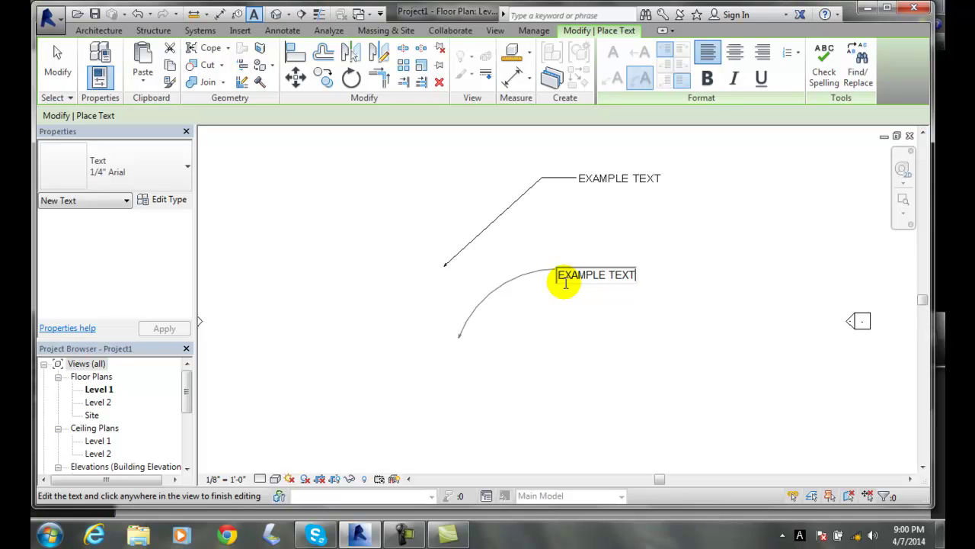
pyautogui.hotkey('ctrl', 'a')
pyautogui.click(619, 311)
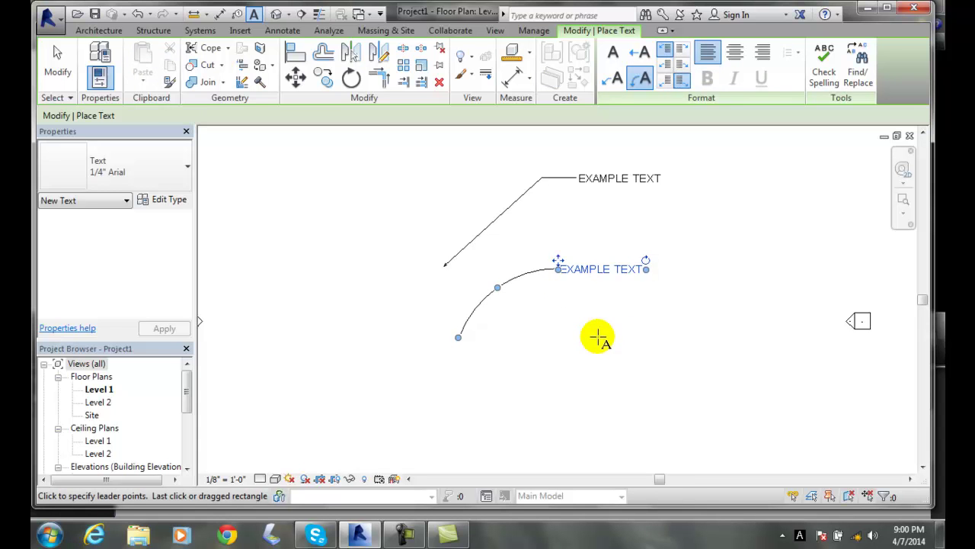
pyautogui.press('Escape')
pyautogui.press('Escape')
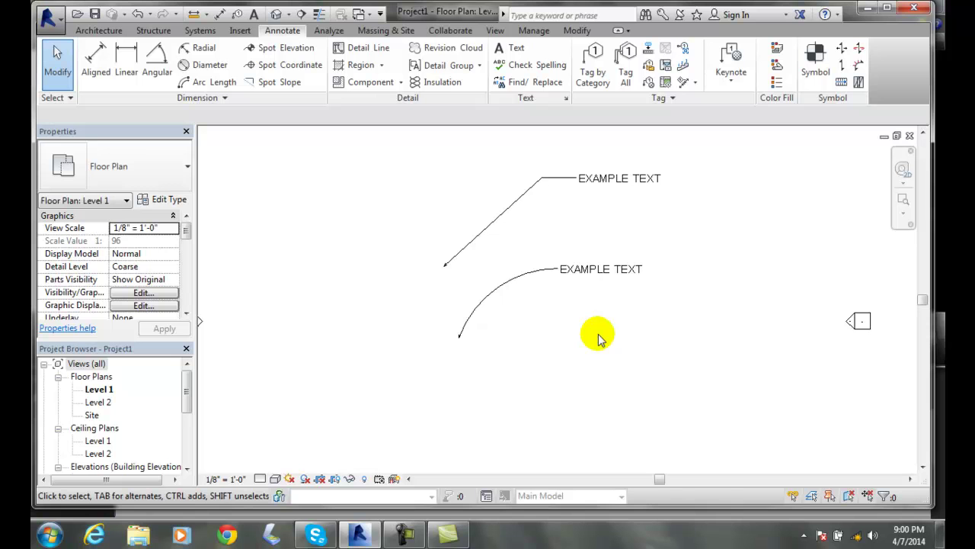
# Step: Place a leaderless 'EXAMPLE TEXT' note beneath the curved-leader note
pyautogui.click(512, 50)
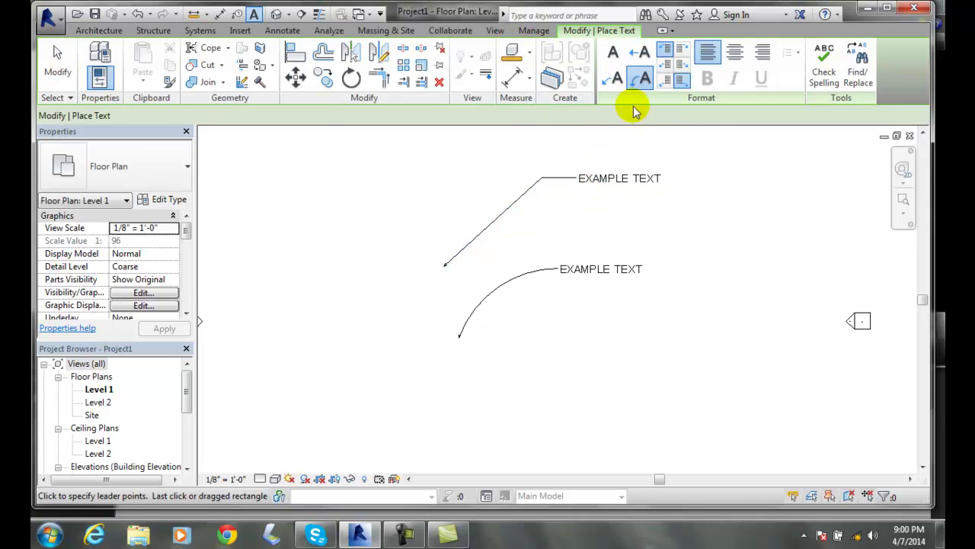
pyautogui.click(612, 53)
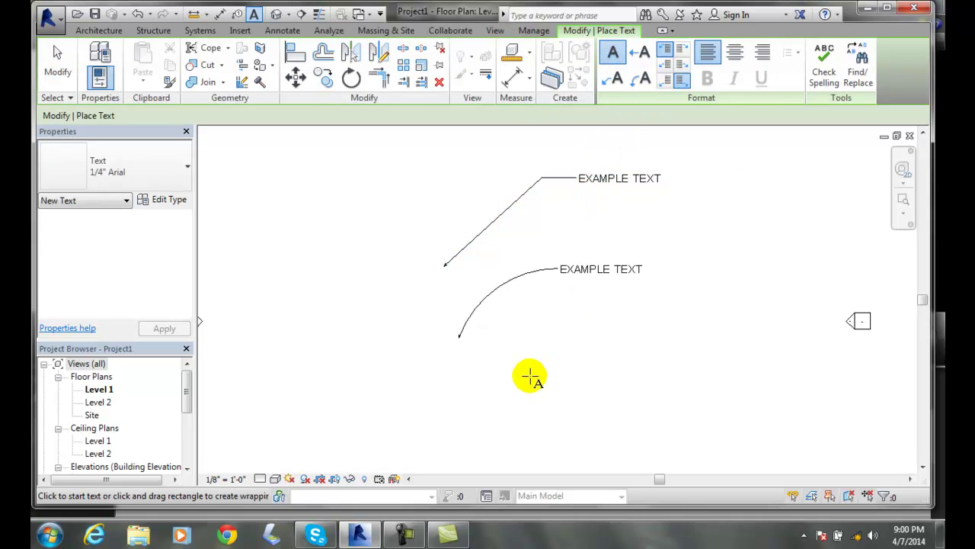
pyautogui.click(536, 354)
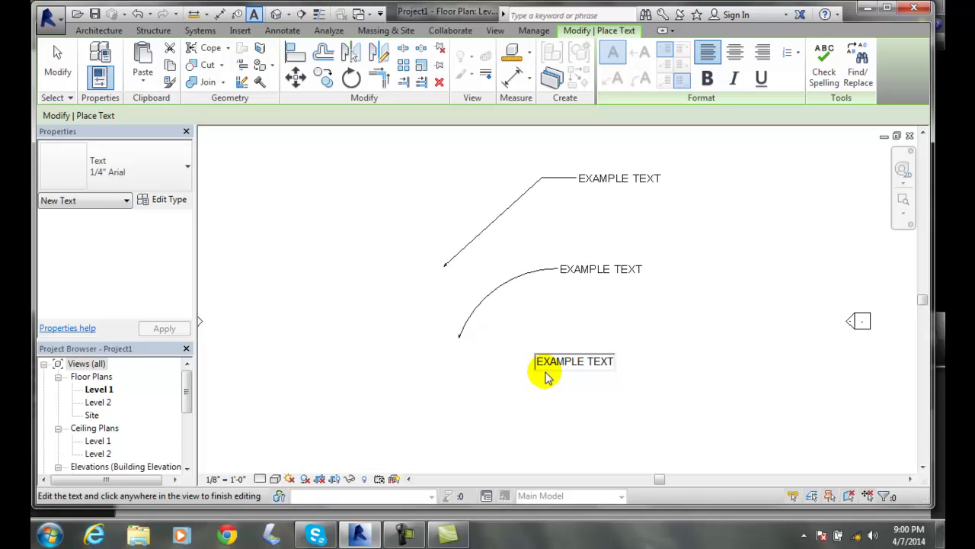
pyautogui.click(623, 422)
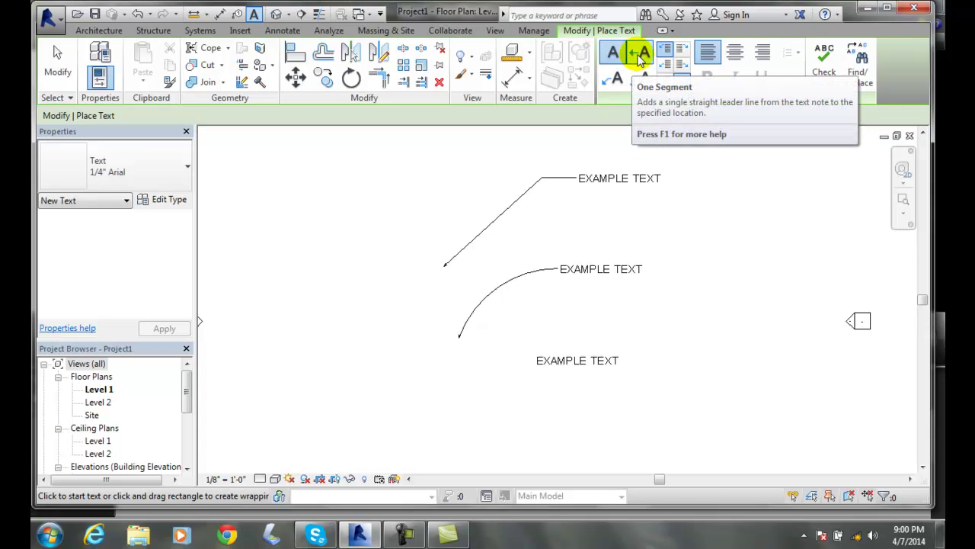
# Step: Place a one-segment straight-leader 'EXAMPLE TEXT' note at the plan's bottom, then exit
pyautogui.click(640, 53)
pyautogui.click(479, 452)
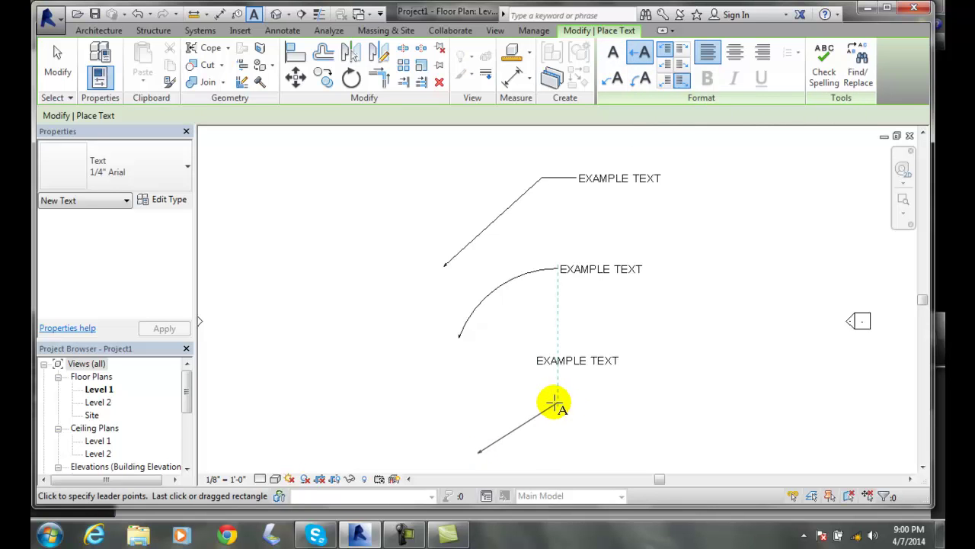
pyautogui.click(554, 403)
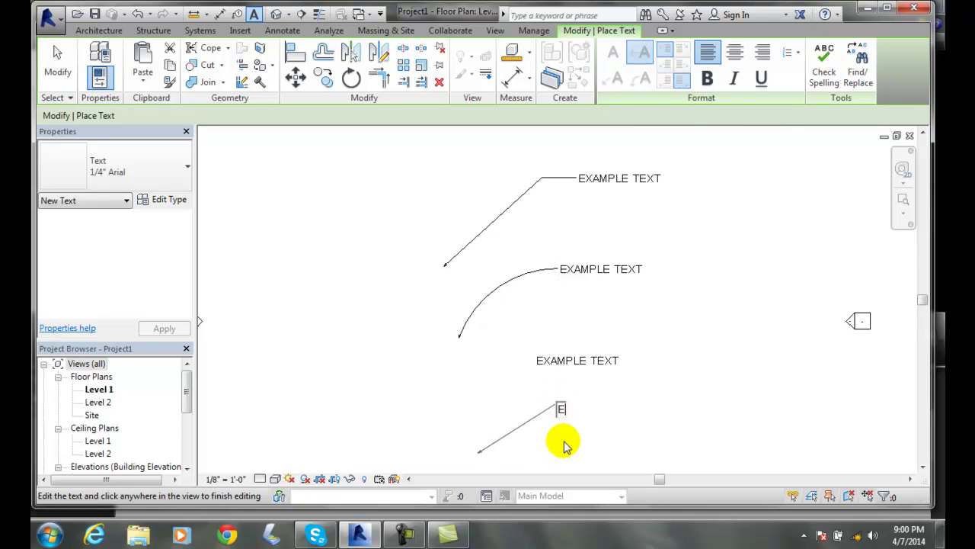
pyautogui.write('EXAMPLE TEXT')
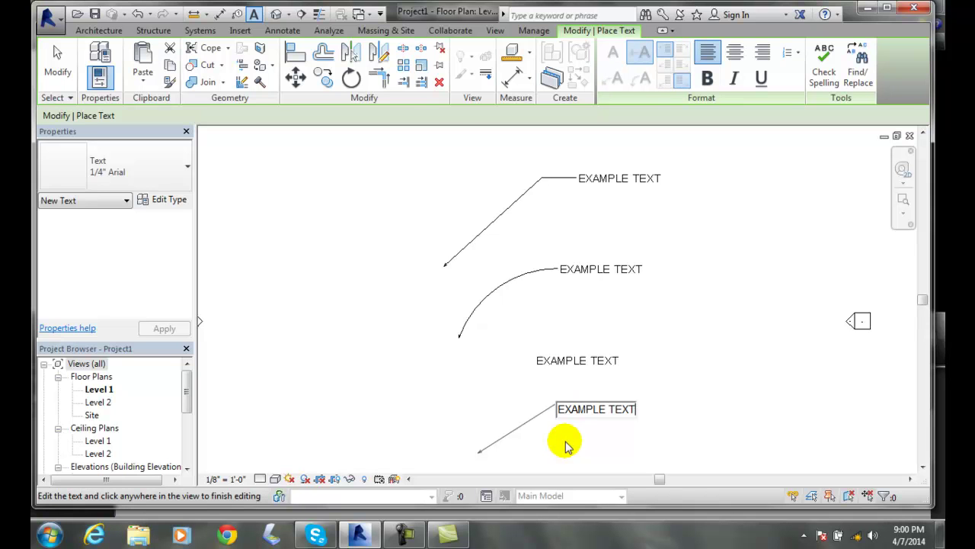
pyautogui.click(566, 447)
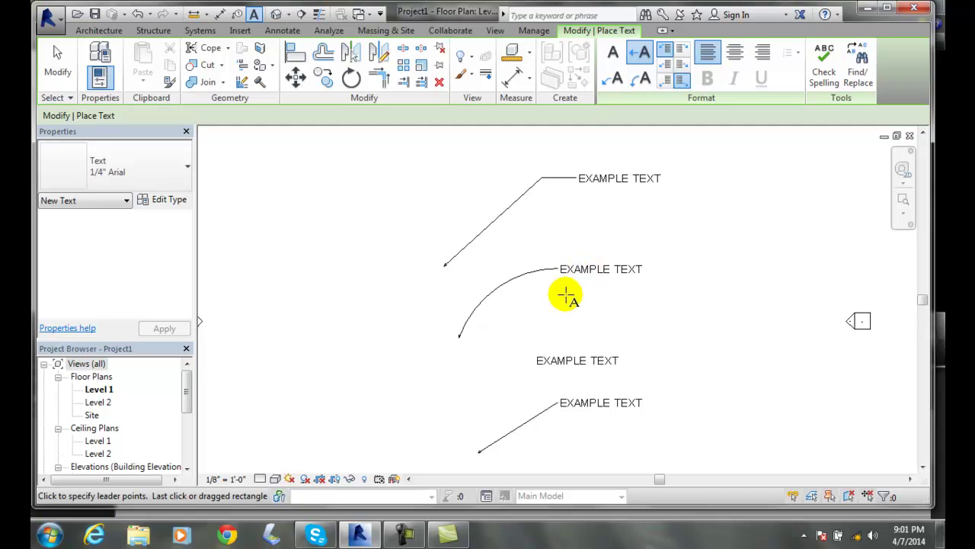
pyautogui.press('Escape')
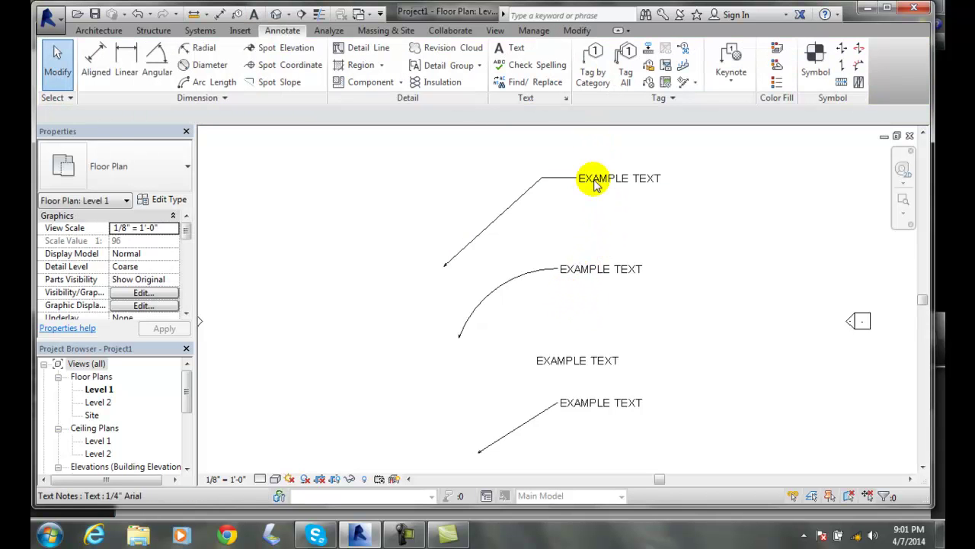